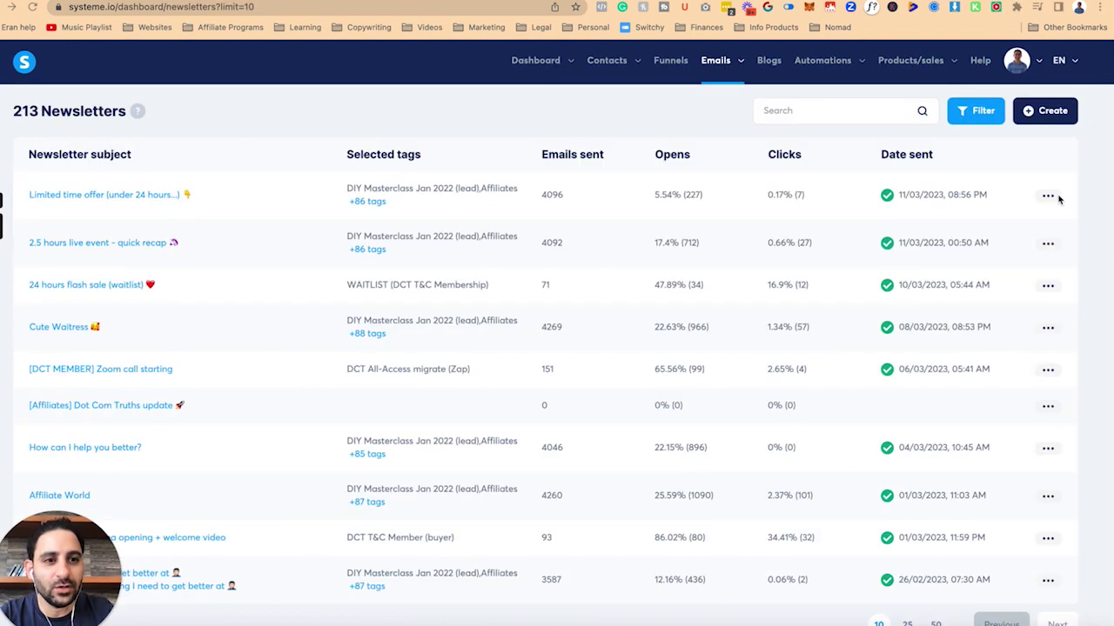
- Open the statistics of the "Limited time offer (under 24 hours...)" newsletter and sort its recipients by bounced status
{"action": "left_click", "coordinate": [1048, 196]}
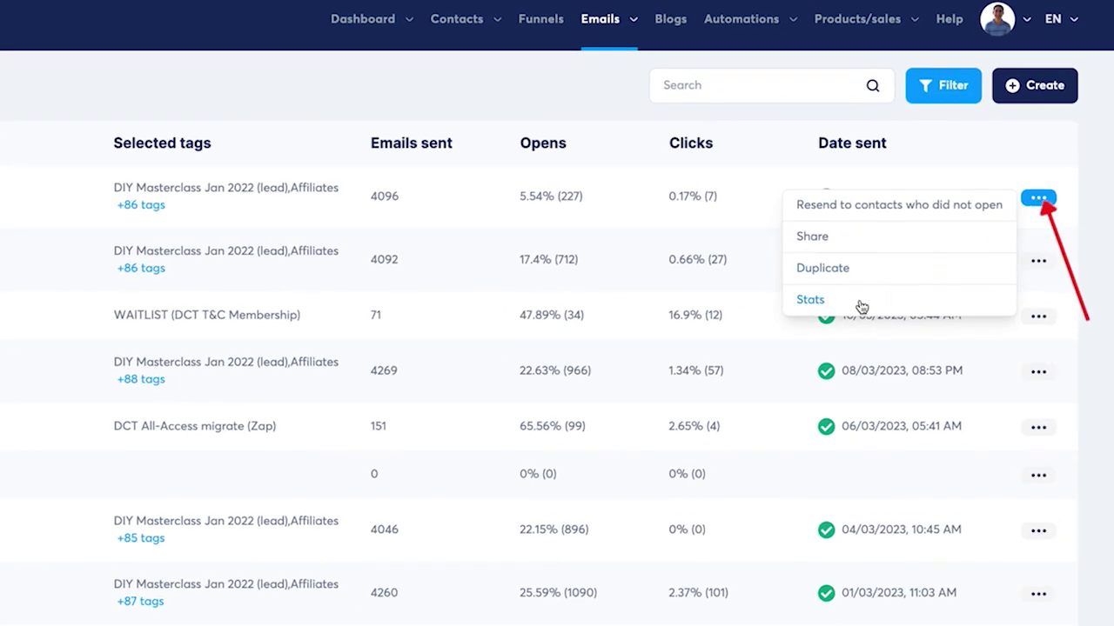
{"action": "left_click", "coordinate": [861, 307]}
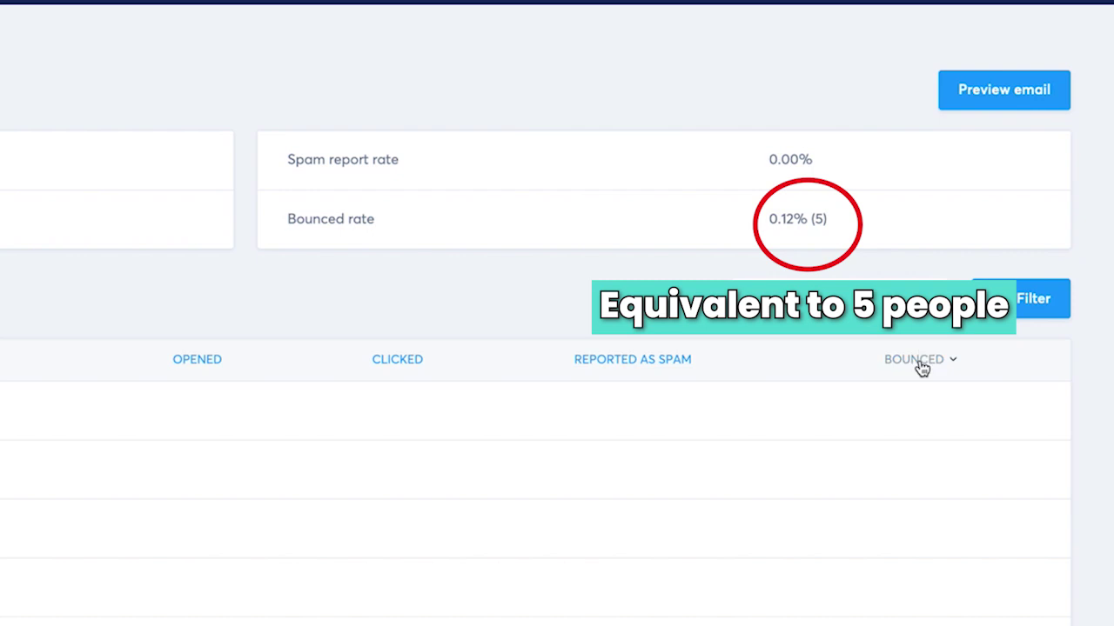
{"action": "left_click", "coordinate": [921, 364]}
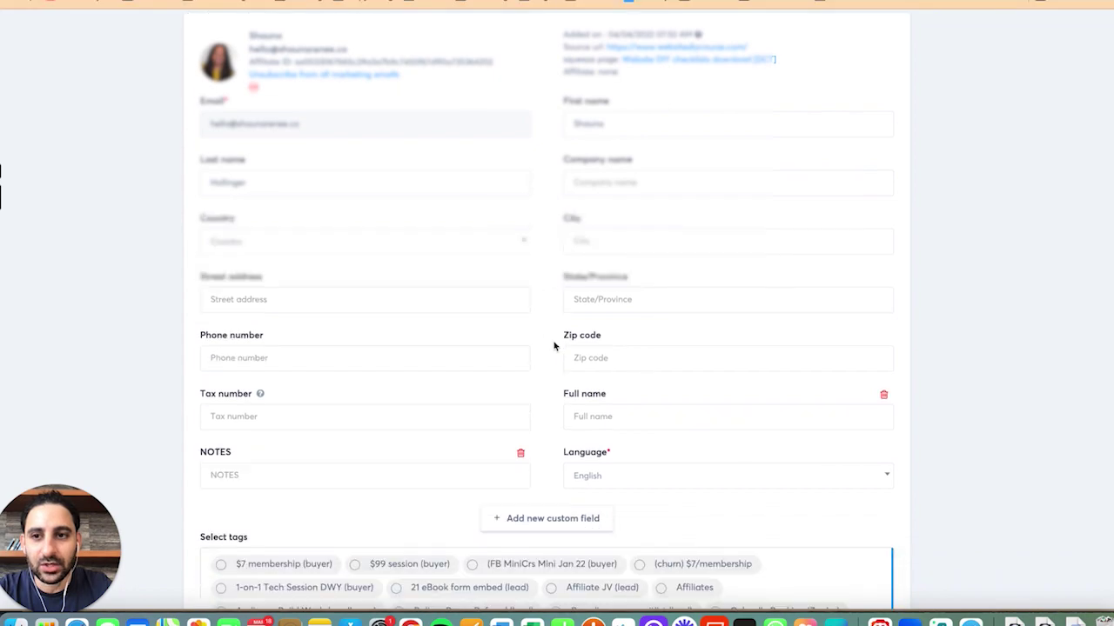
- Review the first bounced contact's email history to check which newsletters bounced
{"action": "scroll", "coordinate": [554, 346], "scroll_direction": "down", "scroll_amount": 15}
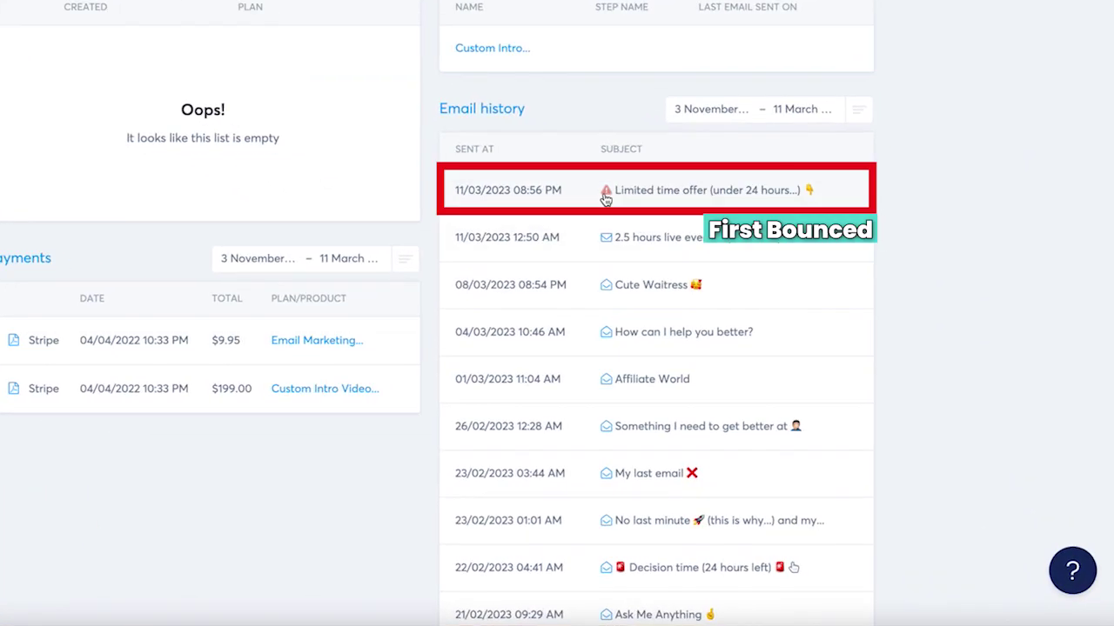
{"action": "mouse_move", "coordinate": [692, 258]}
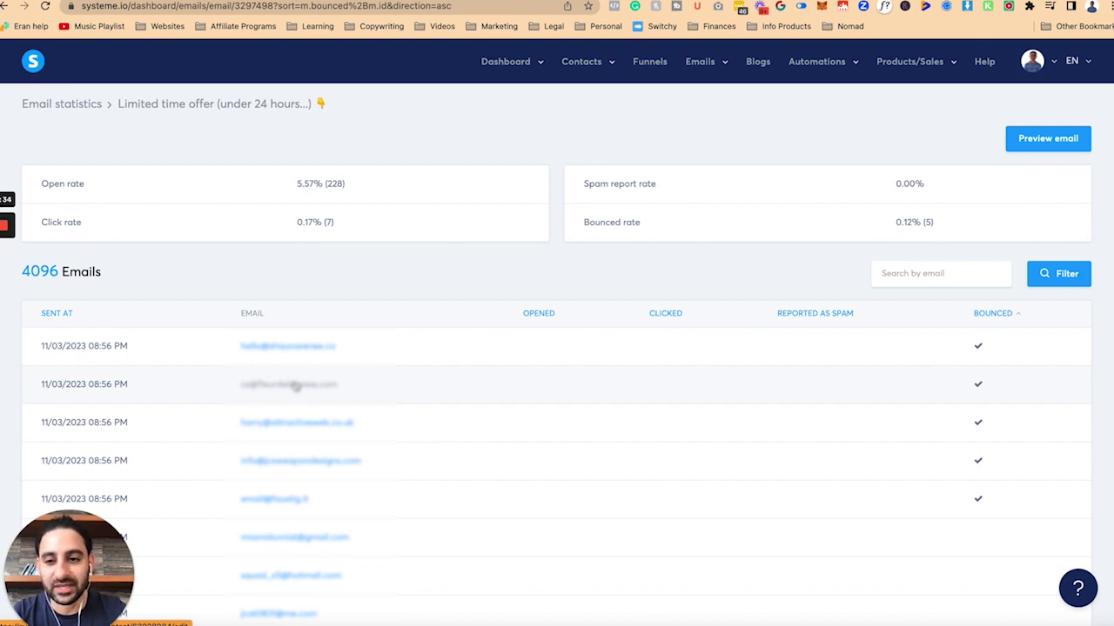
- Open the second bounced contact and examine the email history for repeated bounces
{"action": "left_click", "coordinate": [287, 384]}
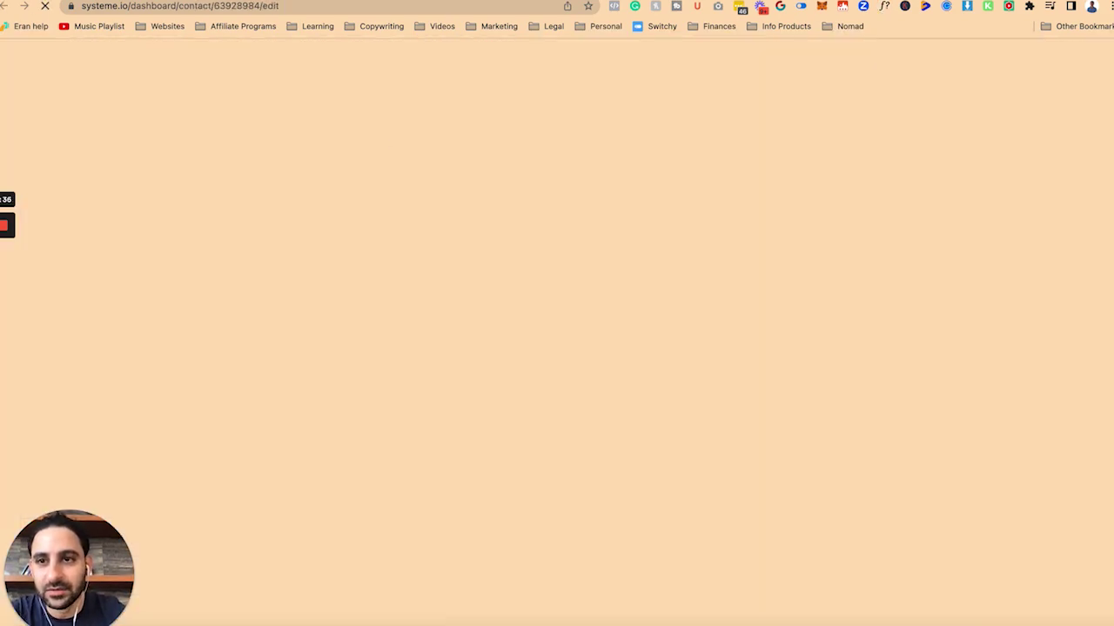
{"action": "scroll", "coordinate": [567, 381], "scroll_direction": "down", "scroll_amount": 15}
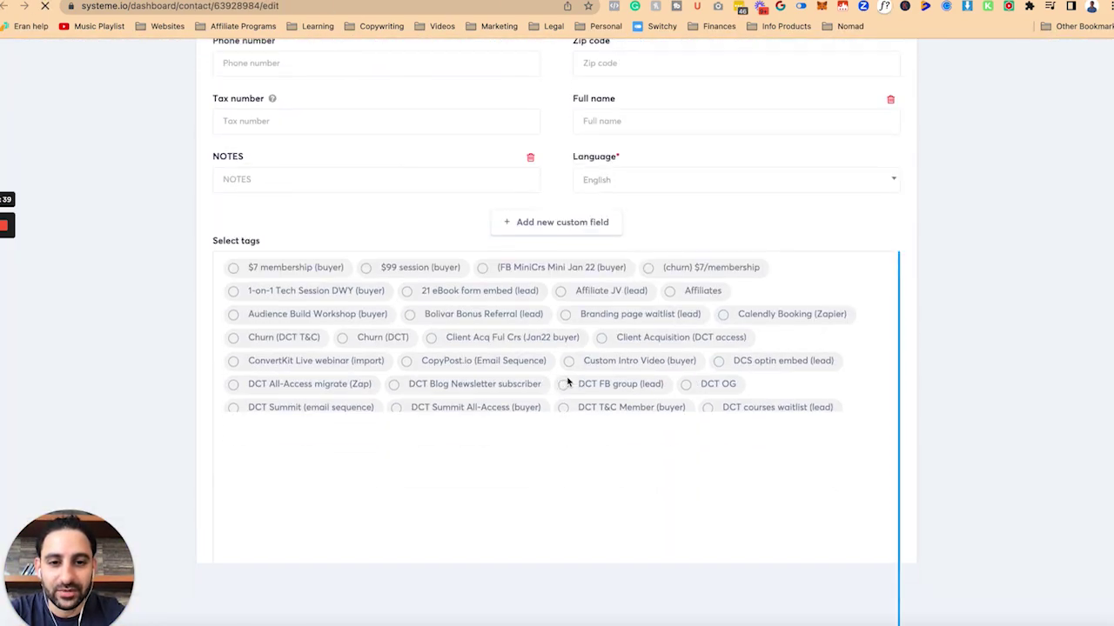
{"action": "scroll", "coordinate": [567, 382], "scroll_direction": "down", "scroll_amount": 5}
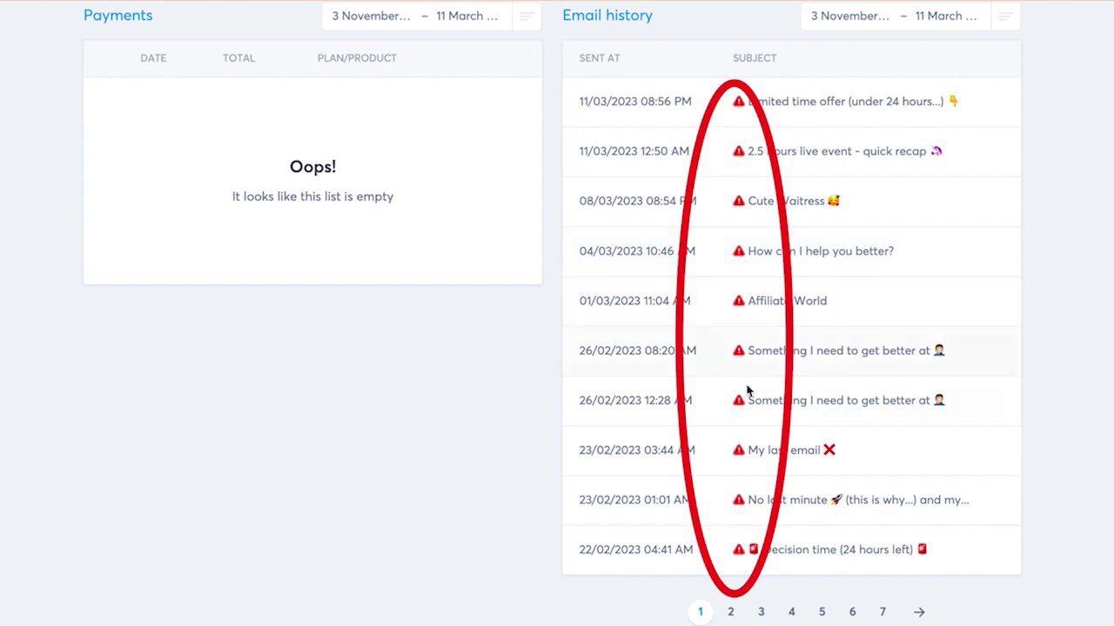
- Unsubscribe the second bounced contact from all marketing emails and return to the newsletter statistics
{"action": "scroll", "coordinate": [736, 457], "scroll_direction": "up", "scroll_amount": 15}
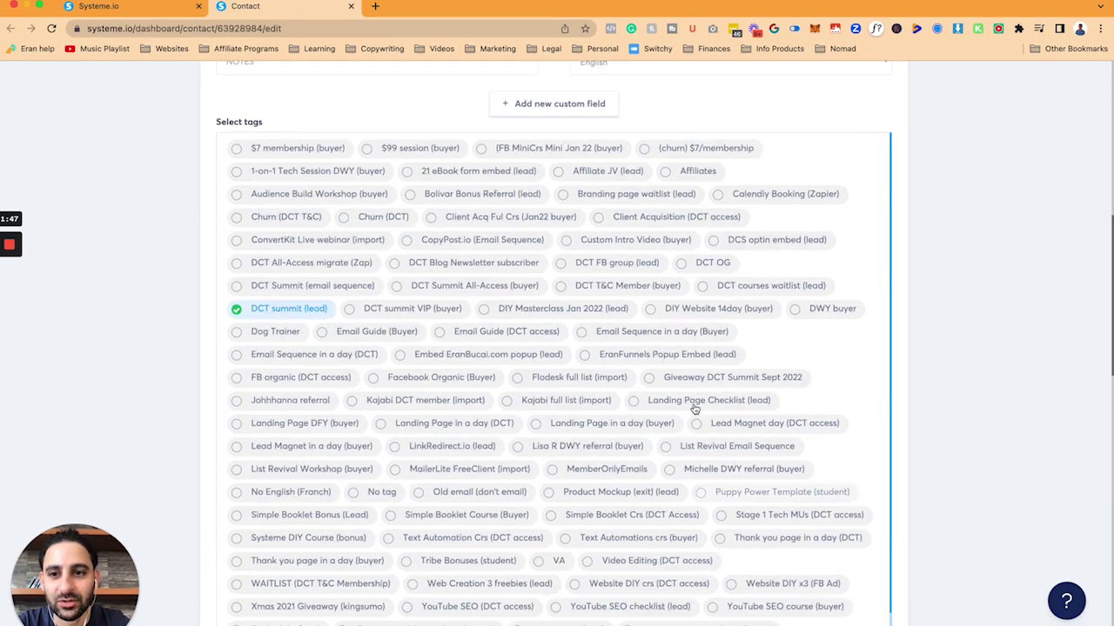
{"action": "scroll", "coordinate": [694, 409], "scroll_direction": "up", "scroll_amount": 10}
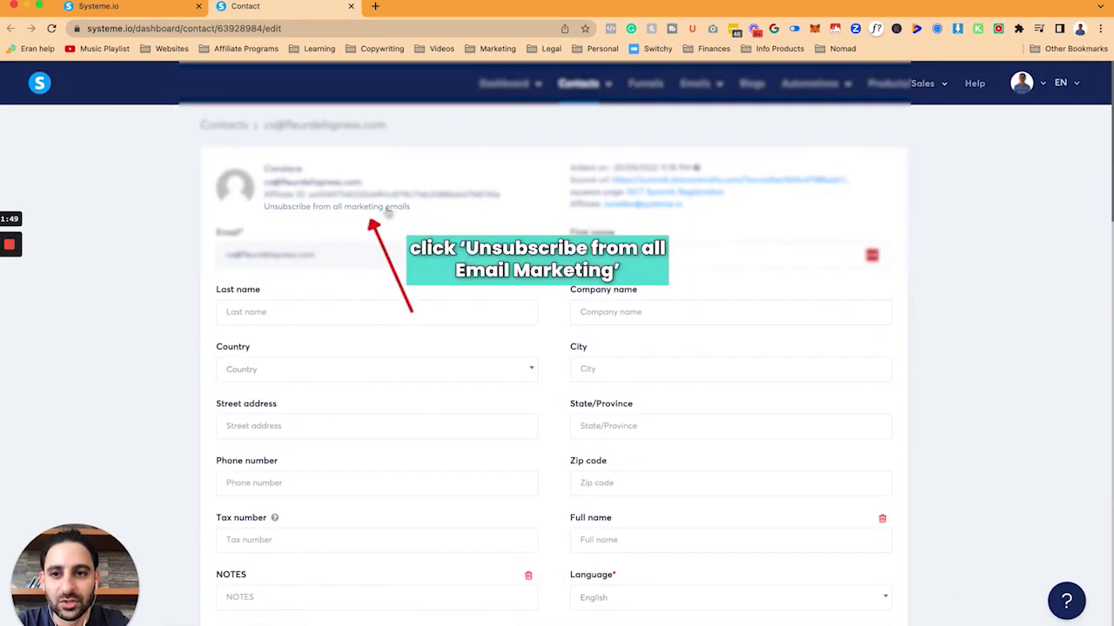
{"action": "left_click", "coordinate": [388, 209]}
{"action": "left_click", "coordinate": [527, 400]}
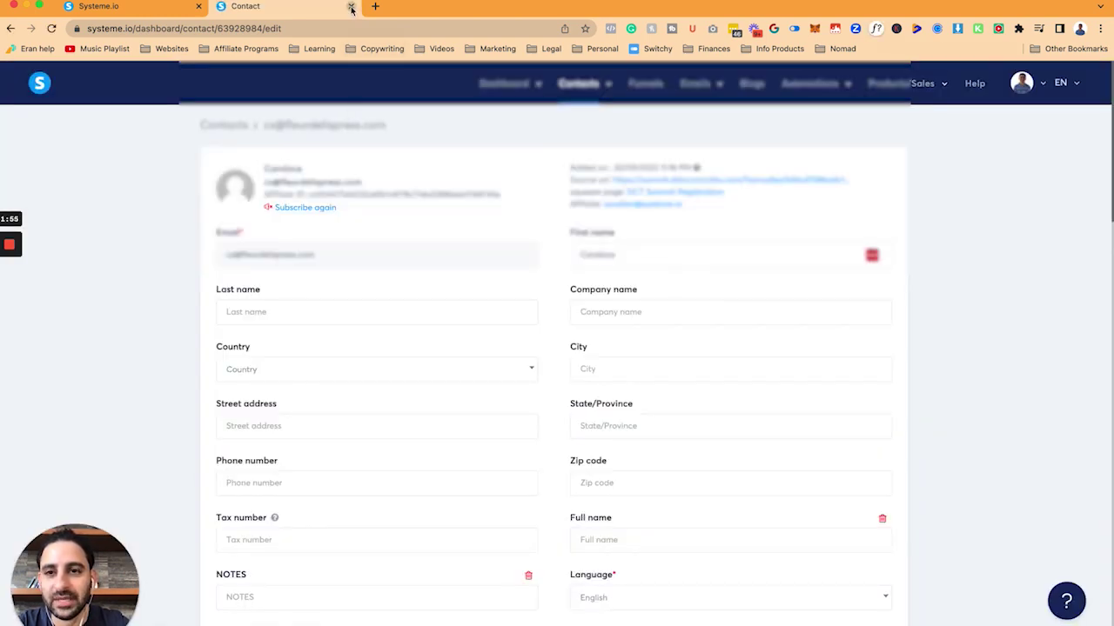
{"action": "left_click", "coordinate": [352, 8]}
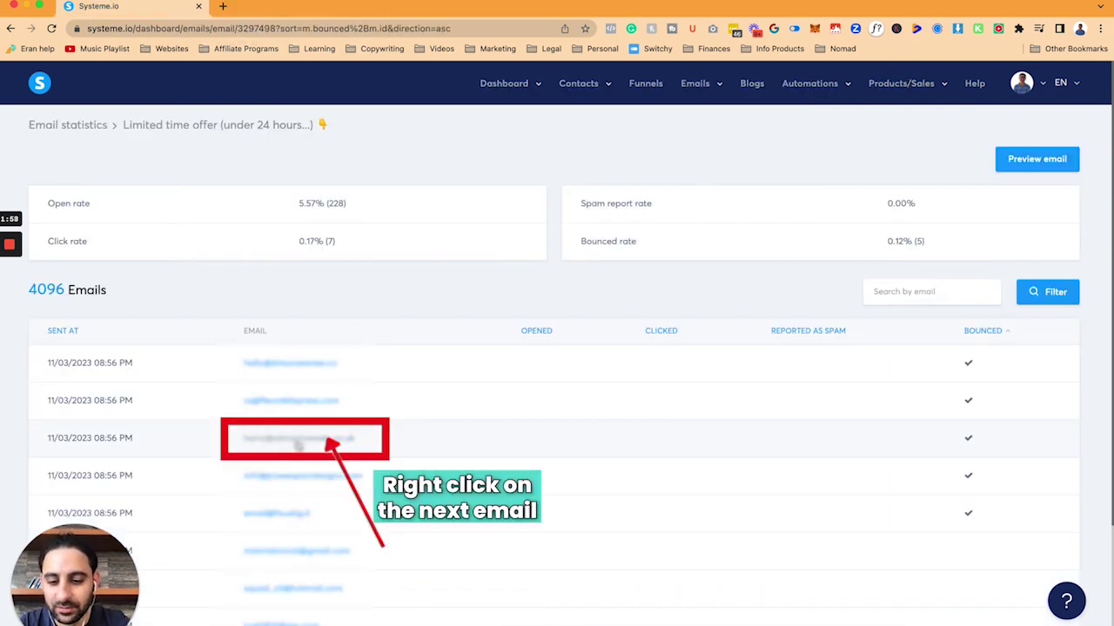
- Open the third bounced contact and examine the older pages of the email history for bounces
{"action": "left_click", "coordinate": [287, 7]}
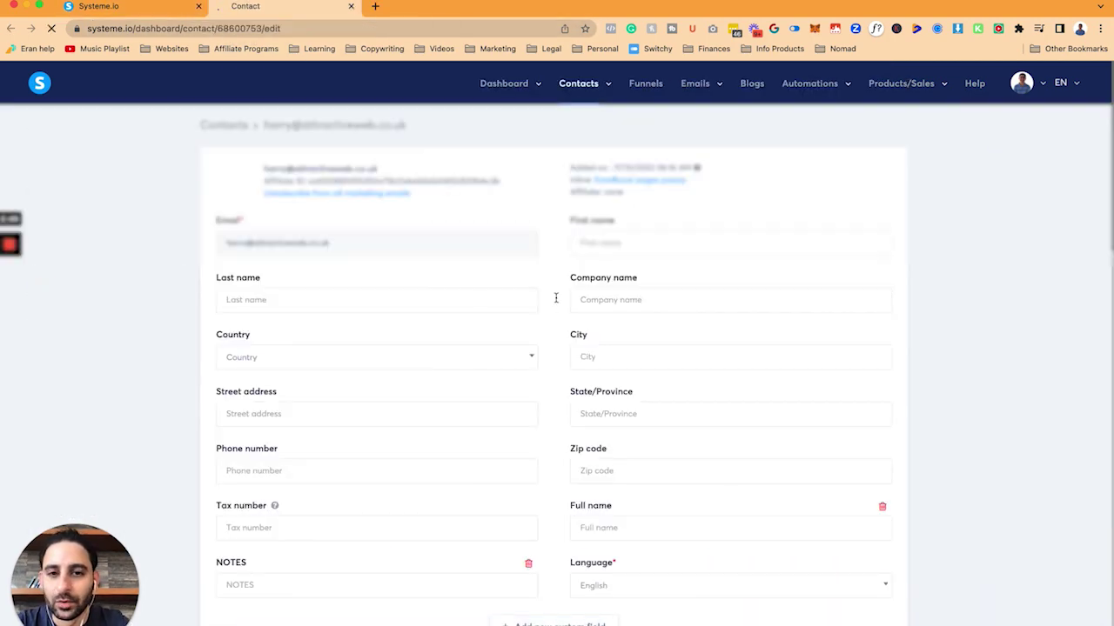
{"action": "scroll", "coordinate": [561, 312], "scroll_direction": "down", "scroll_amount": 10}
{"action": "scroll", "coordinate": [561, 311], "scroll_direction": "down", "scroll_amount": 15}
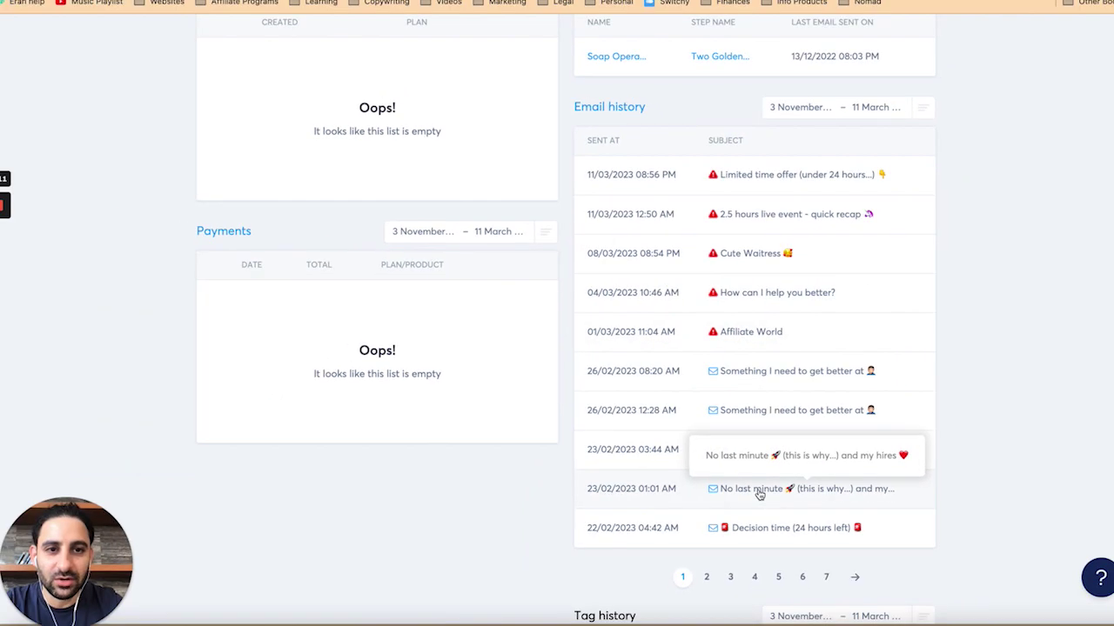
{"action": "left_click", "coordinate": [707, 577]}
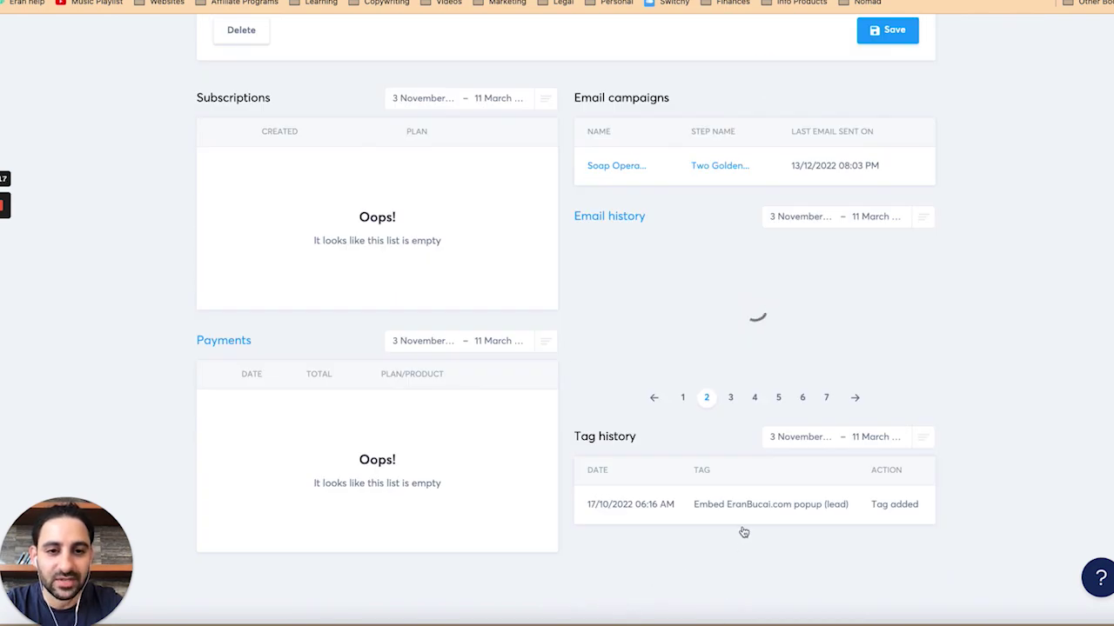
{"action": "left_click", "coordinate": [756, 578]}
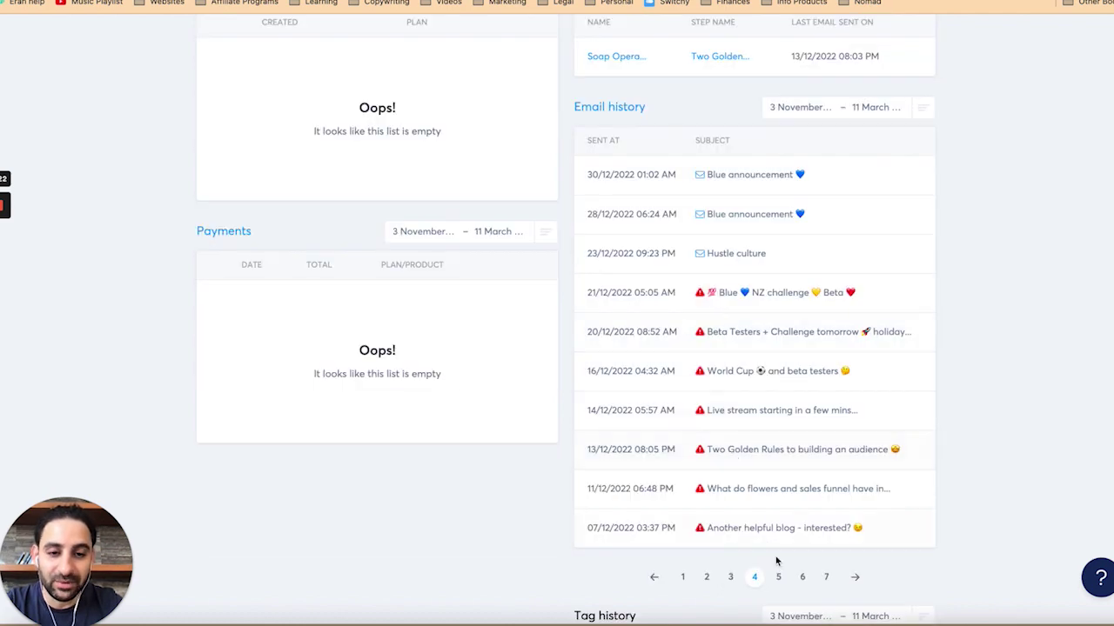
{"action": "left_click", "coordinate": [778, 576]}
{"action": "left_click", "coordinate": [805, 578]}
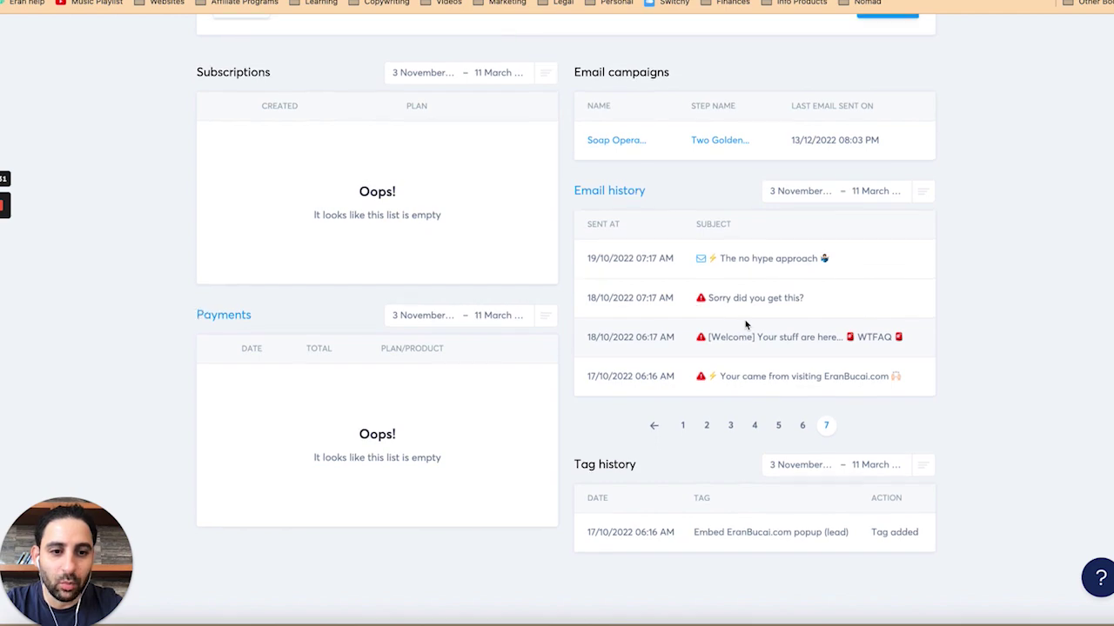
- Unsubscribe the third bounced contact from all marketing emails
{"action": "scroll", "coordinate": [745, 324], "scroll_direction": "up", "scroll_amount": 15}
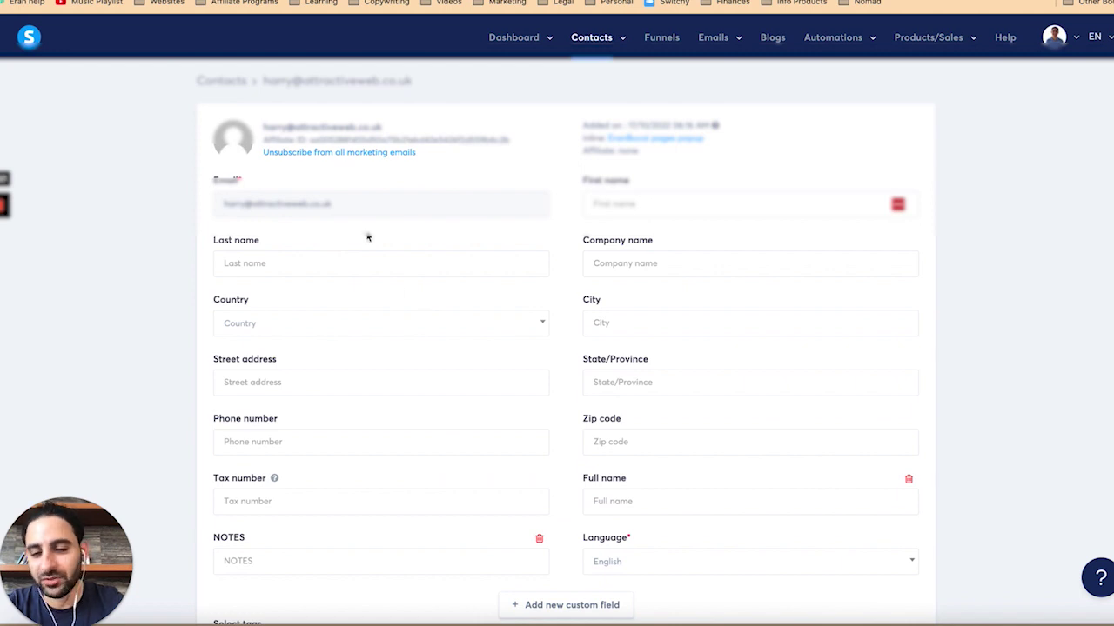
{"action": "left_click", "coordinate": [368, 153]}
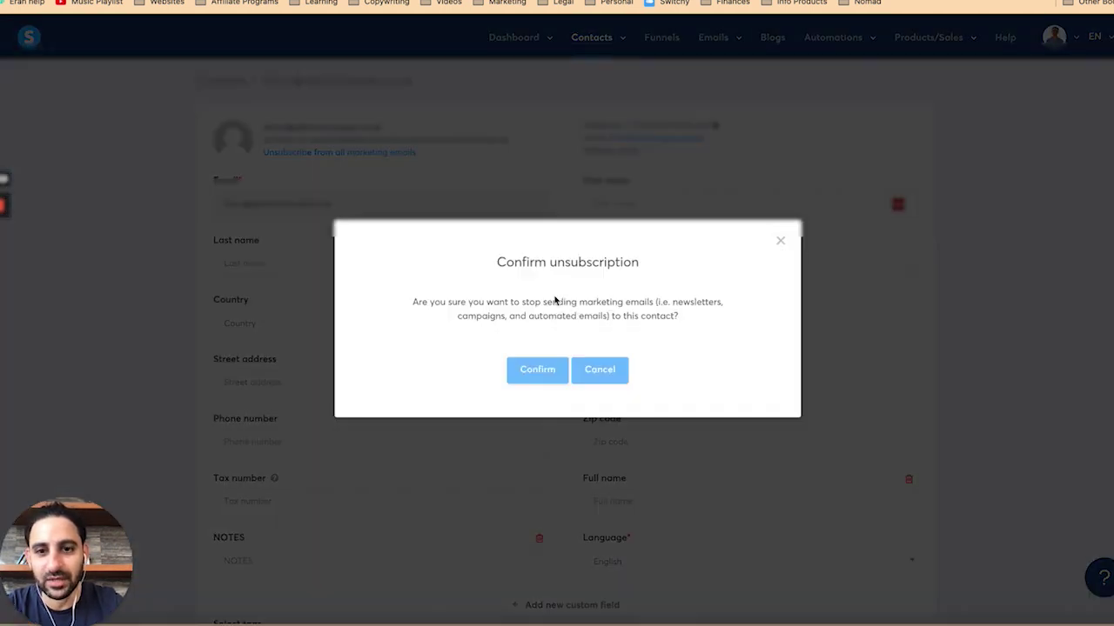
{"action": "left_click", "coordinate": [546, 369]}
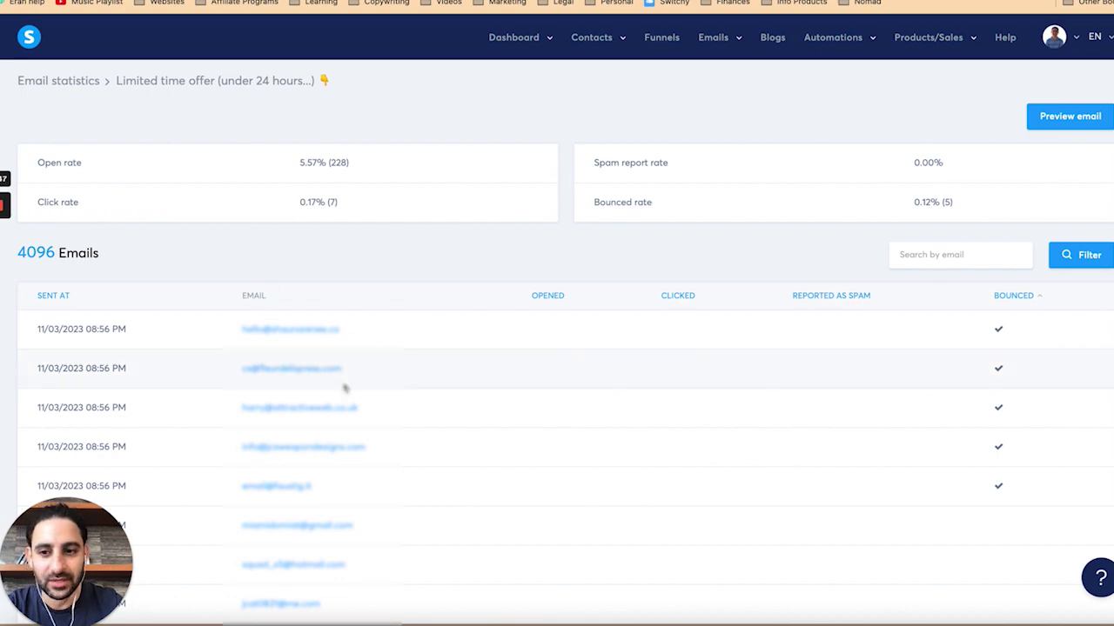
- Open the fourth bounced contact and examine the email history for repeated bounces
{"action": "left_click", "coordinate": [303, 446]}
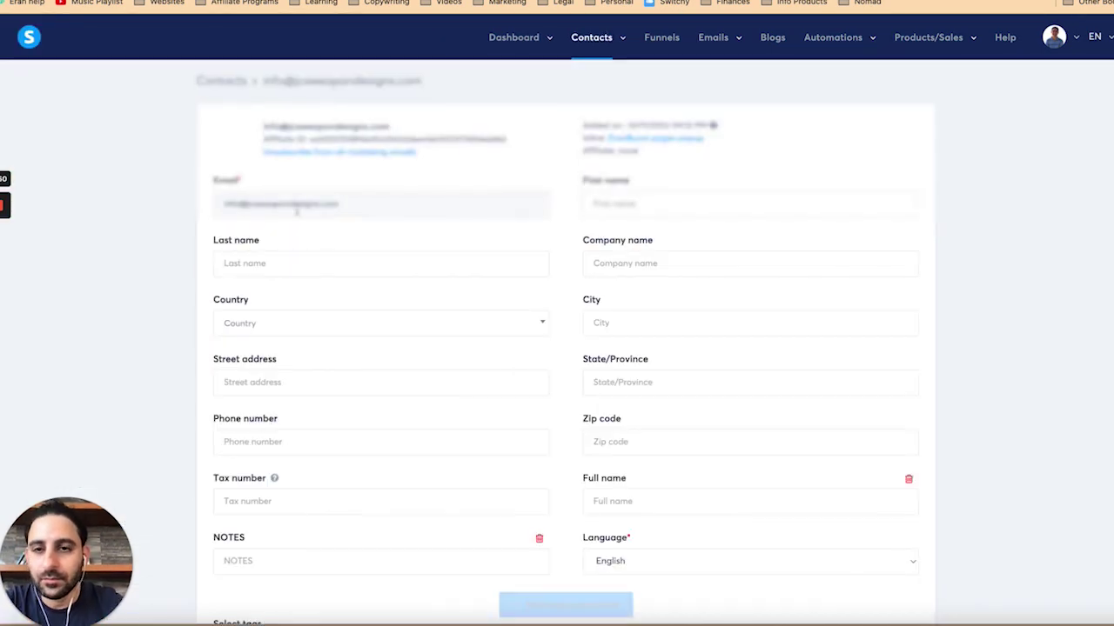
{"action": "scroll", "coordinate": [577, 316], "scroll_direction": "down", "scroll_amount": 15}
{"action": "scroll", "coordinate": [576, 314], "scroll_direction": "down", "scroll_amount": 10}
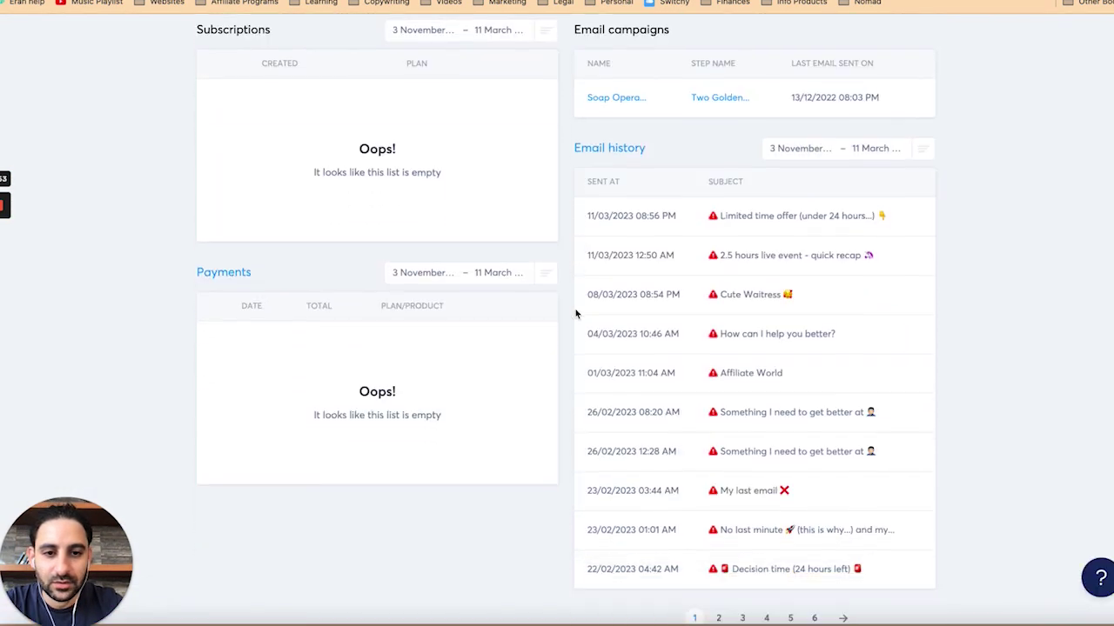
{"action": "left_click", "coordinate": [685, 514]}
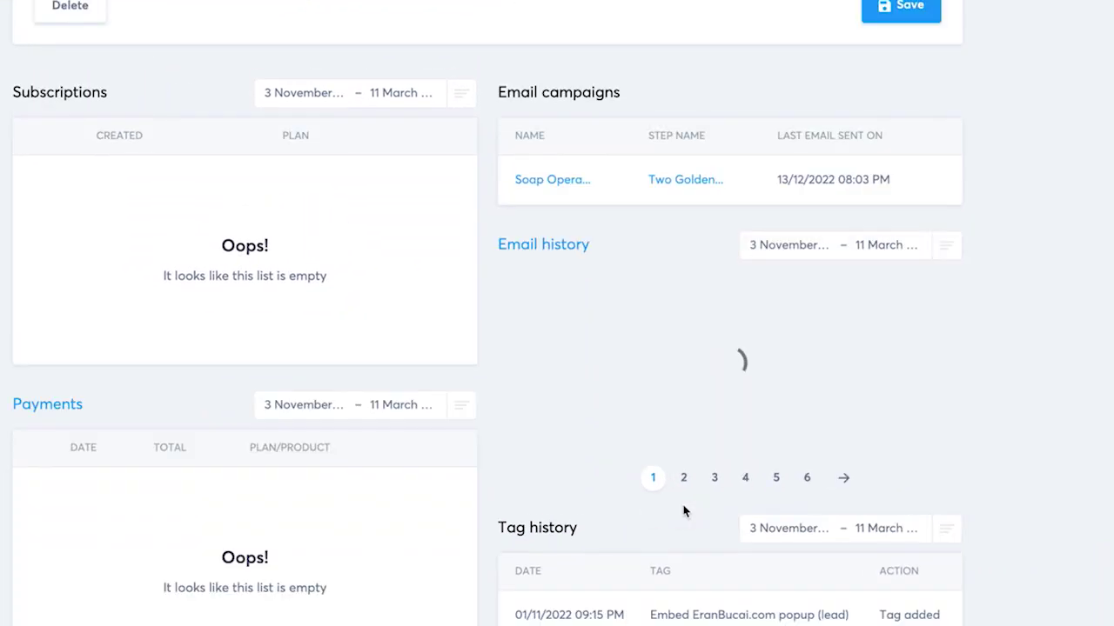
- Unsubscribe the fourth bounced contact from all marketing emails
{"action": "scroll", "coordinate": [575, 178], "scroll_direction": "up", "scroll_amount": 20}
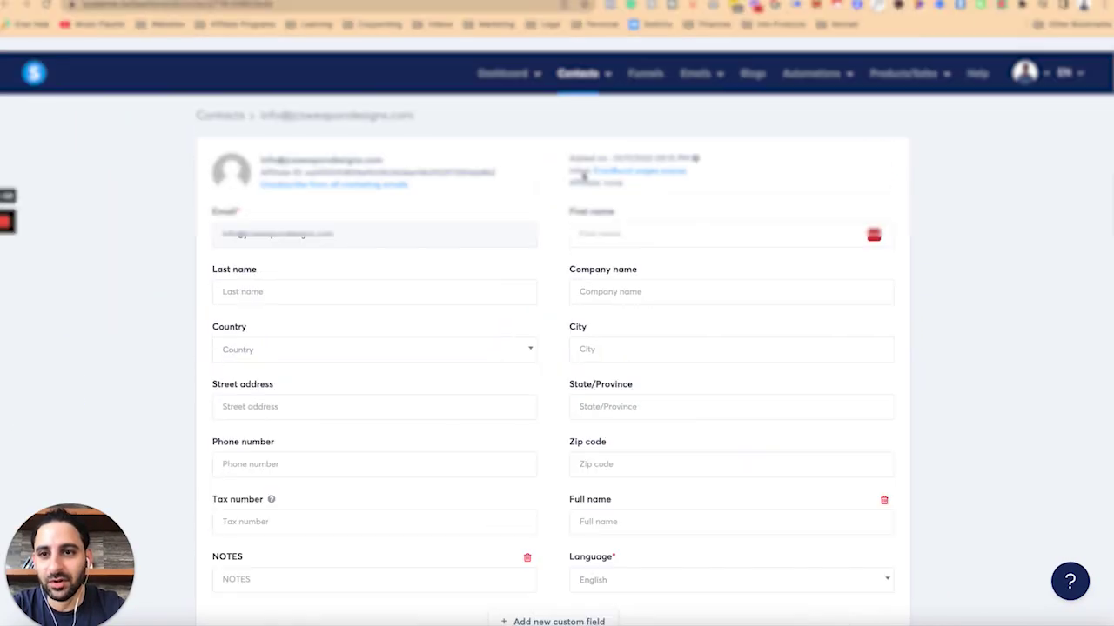
{"action": "left_click", "coordinate": [330, 171]}
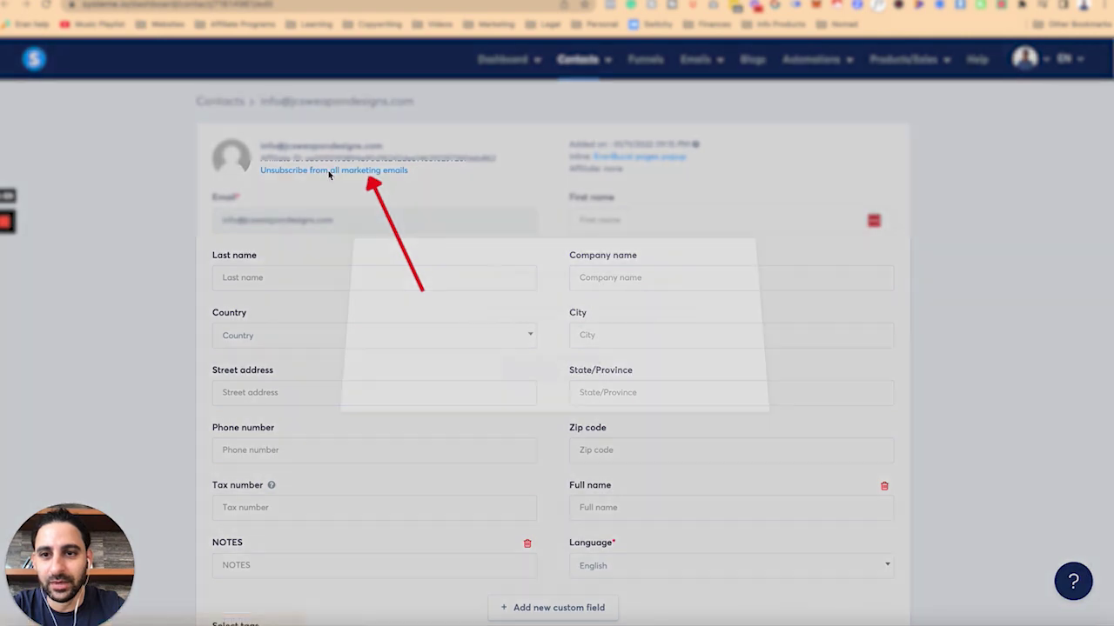
{"action": "left_click", "coordinate": [525, 380]}
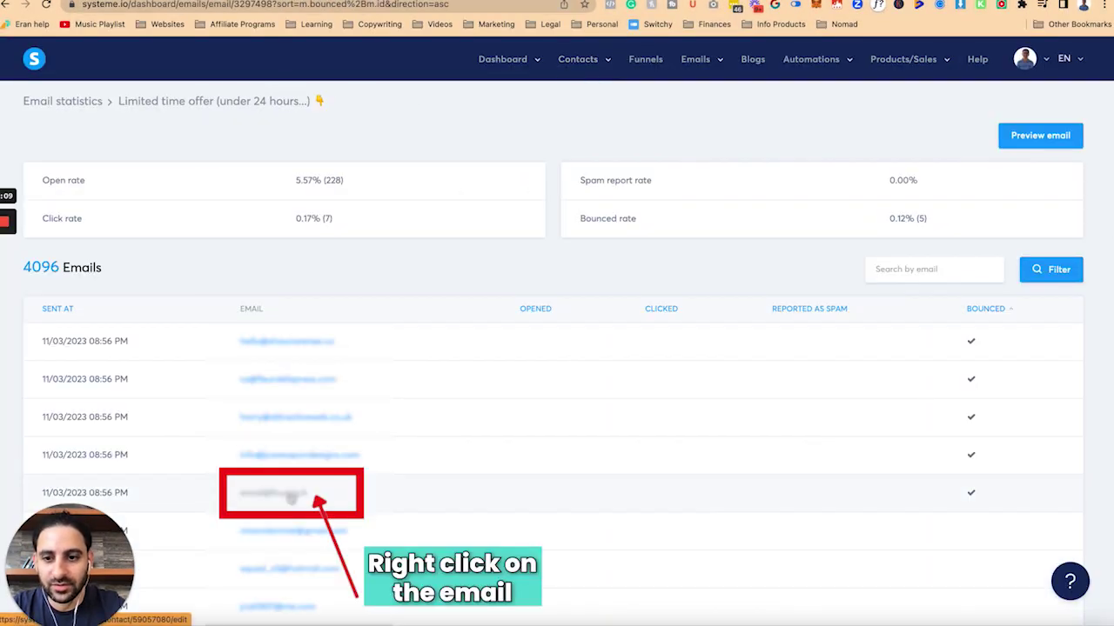
- Open the fifth bounced contact and examine the first name entry, tags and remaining record for signs of spam
{"action": "left_click", "coordinate": [273, 493]}
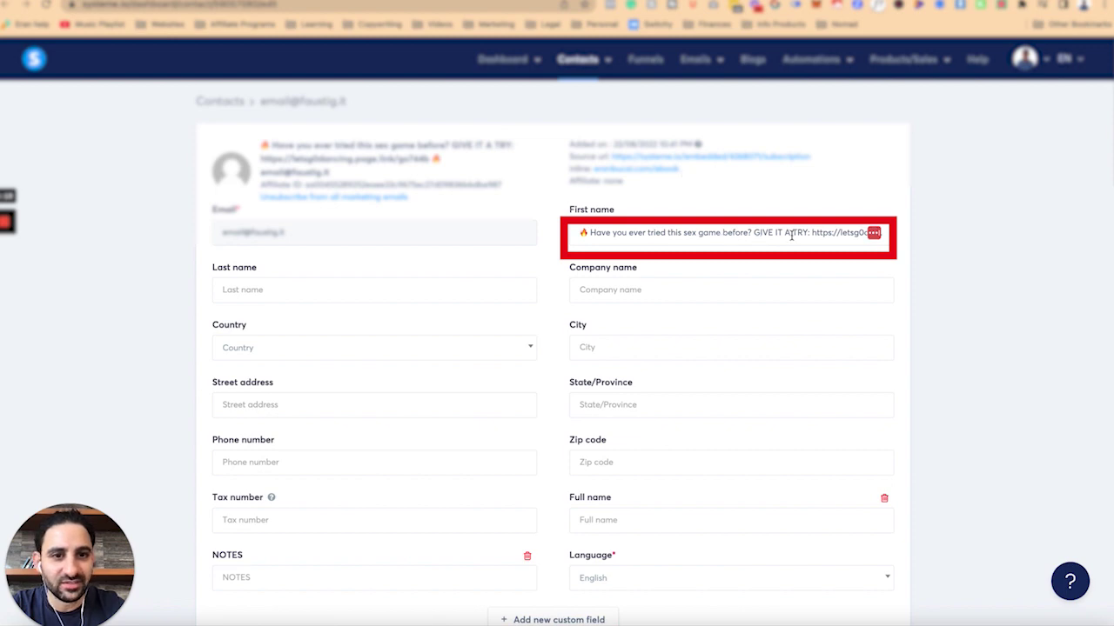
{"action": "scroll", "coordinate": [566, 301], "scroll_direction": "down", "scroll_amount": 10}
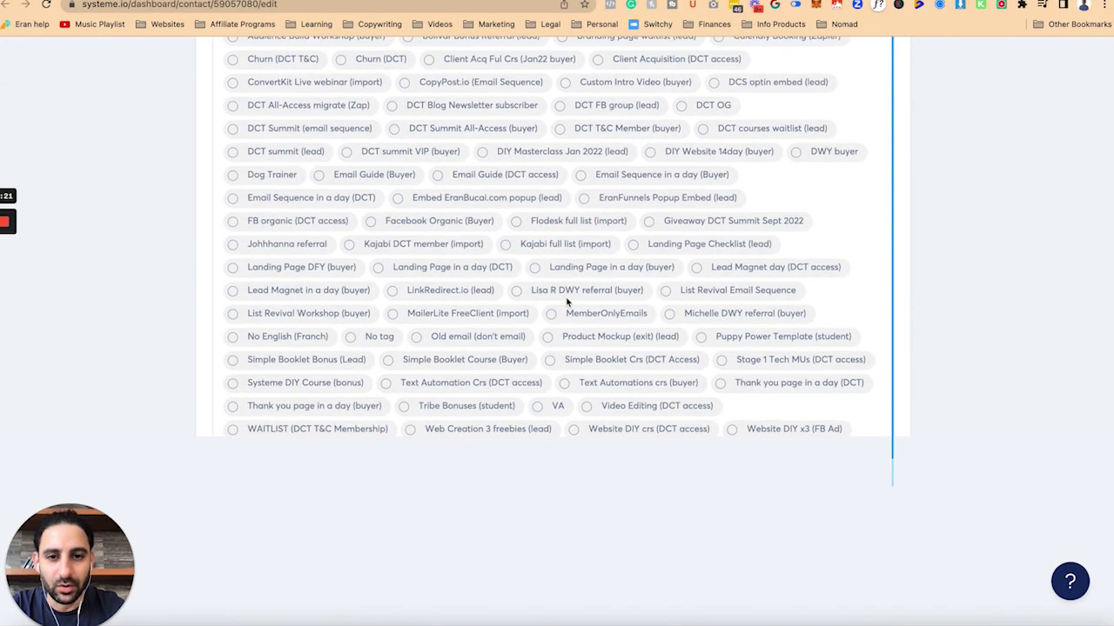
{"action": "scroll", "coordinate": [567, 301], "scroll_direction": "down", "scroll_amount": 6}
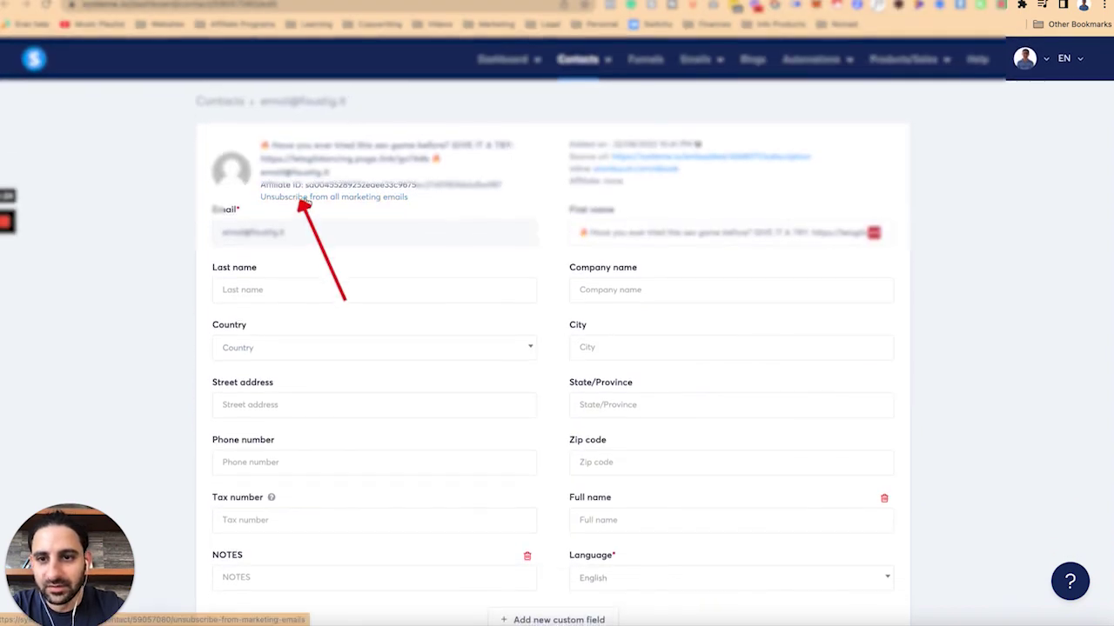
- Unsubscribe the fifth bounced contact from all marketing emails and delete the contact
{"action": "left_click", "coordinate": [306, 199]}
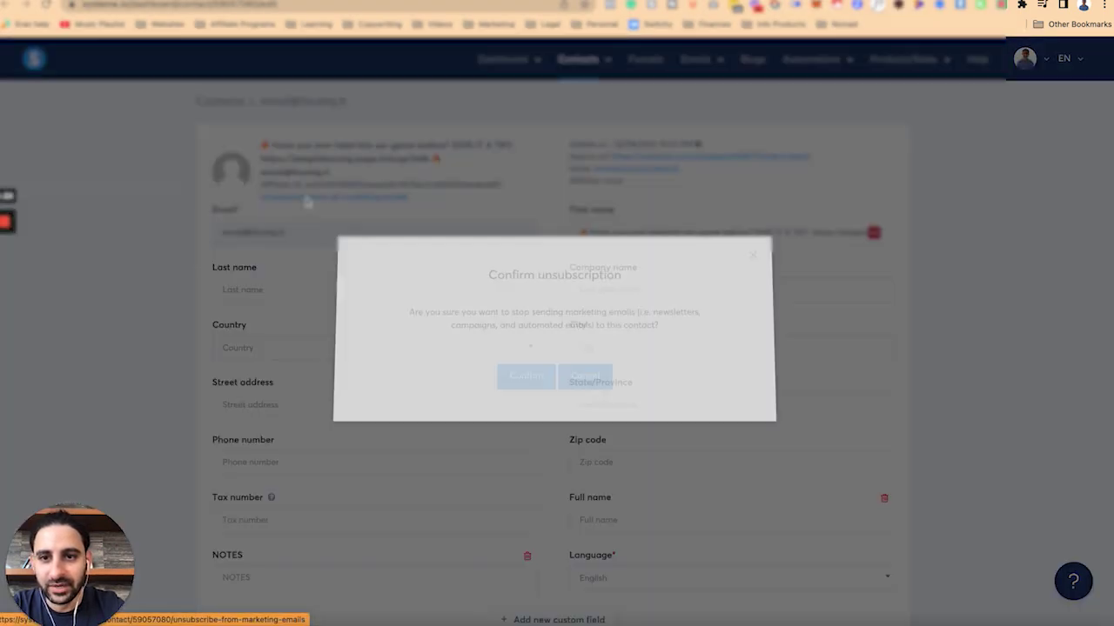
{"action": "left_click", "coordinate": [519, 383]}
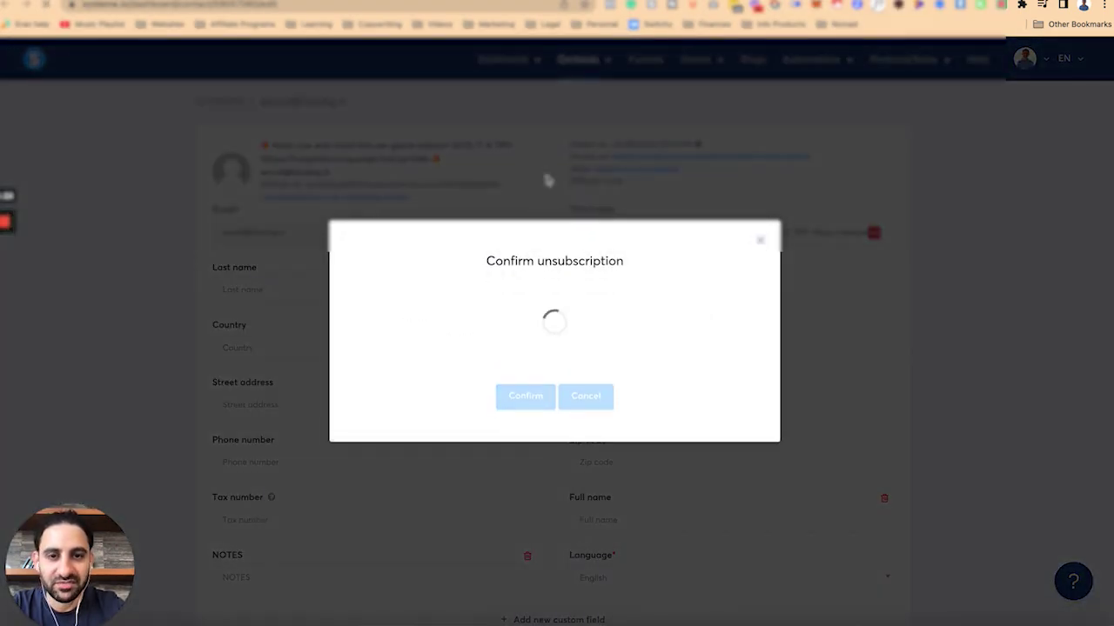
{"action": "scroll", "coordinate": [546, 179], "scroll_direction": "down", "scroll_amount": 10}
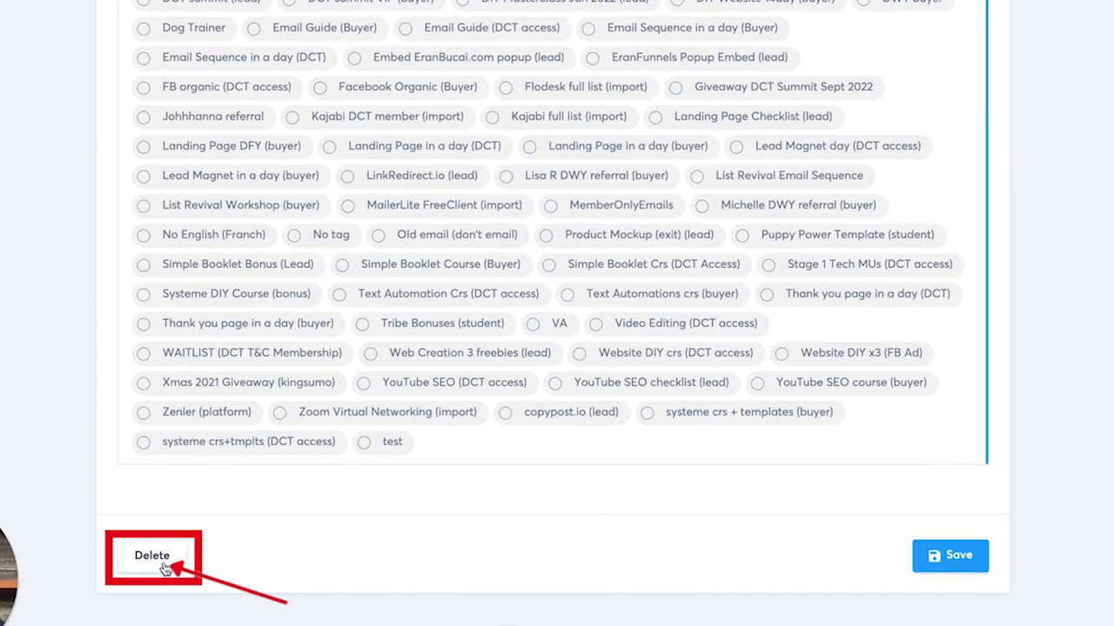
{"action": "left_click", "coordinate": [239, 549]}
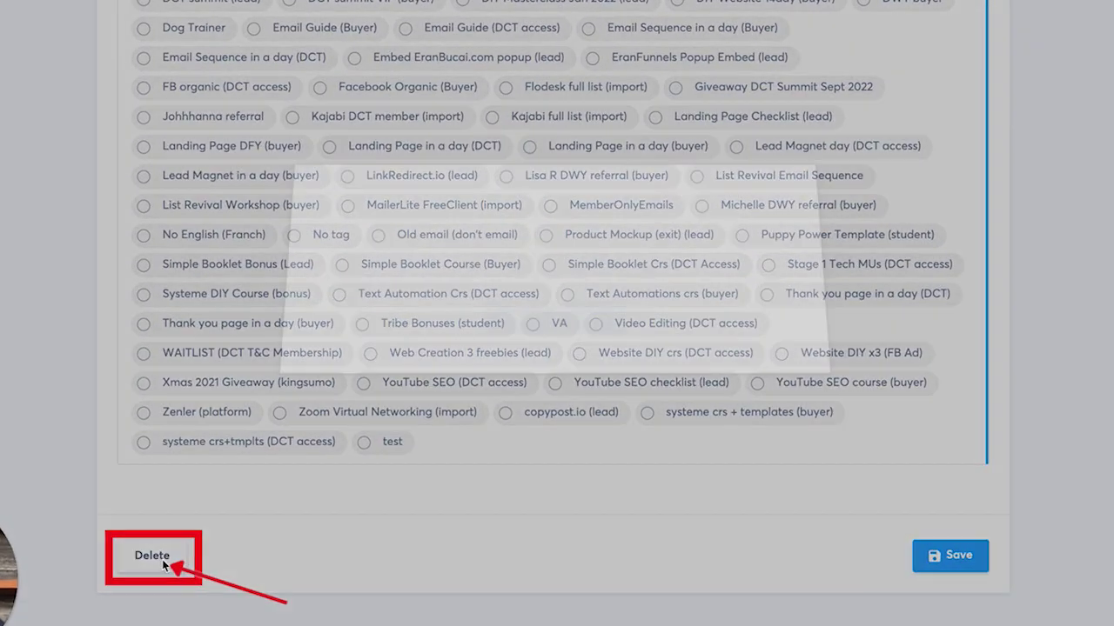
{"action": "left_click", "coordinate": [522, 358]}
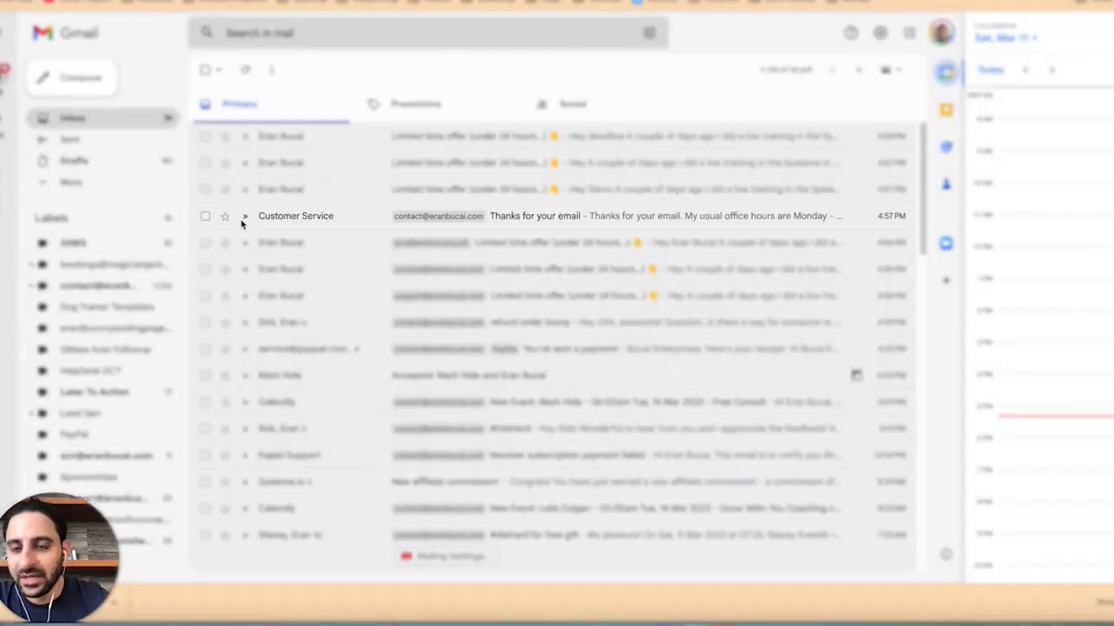
- Open the "Thanks for your email" auto-reply from Customer Service in the Gmail inbox
{"action": "left_click", "coordinate": [290, 217]}
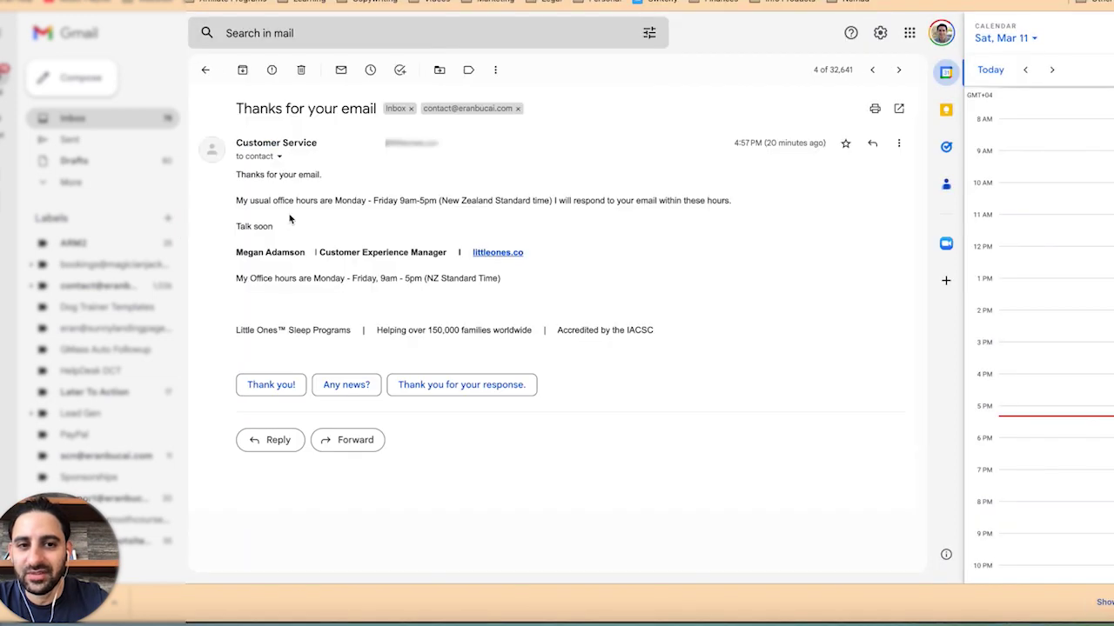
- Check the auto-reply's address details, switch to the matching contact in Systeme.io, and examine its fields, tags, email campaigns and email history
{"action": "left_click", "coordinate": [279, 157]}
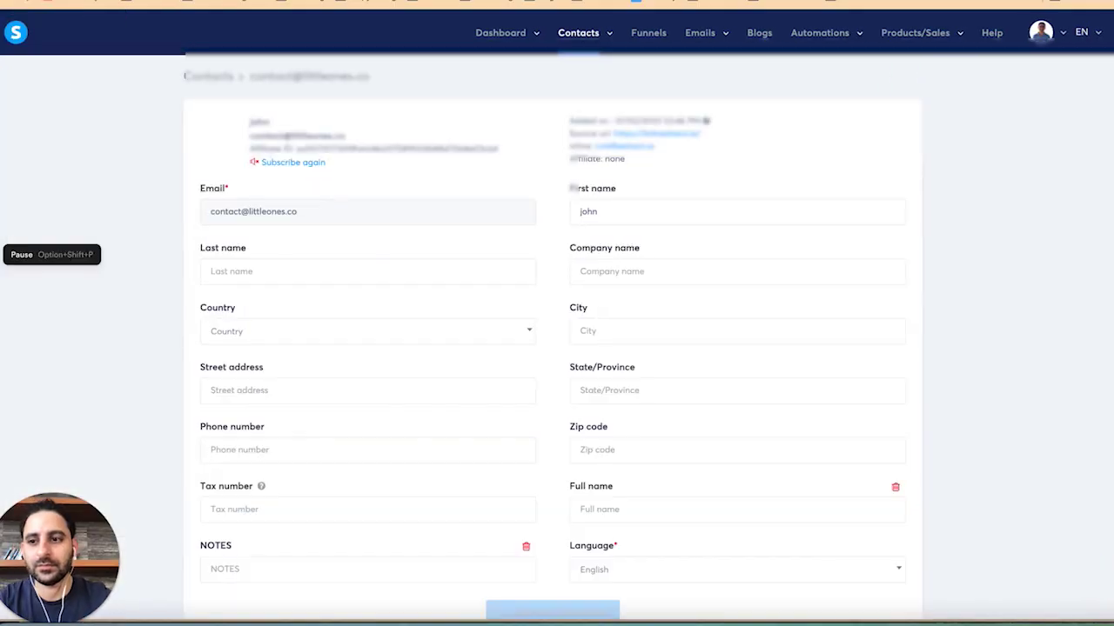
{"action": "scroll", "coordinate": [484, 251], "scroll_direction": "down", "scroll_amount": 5}
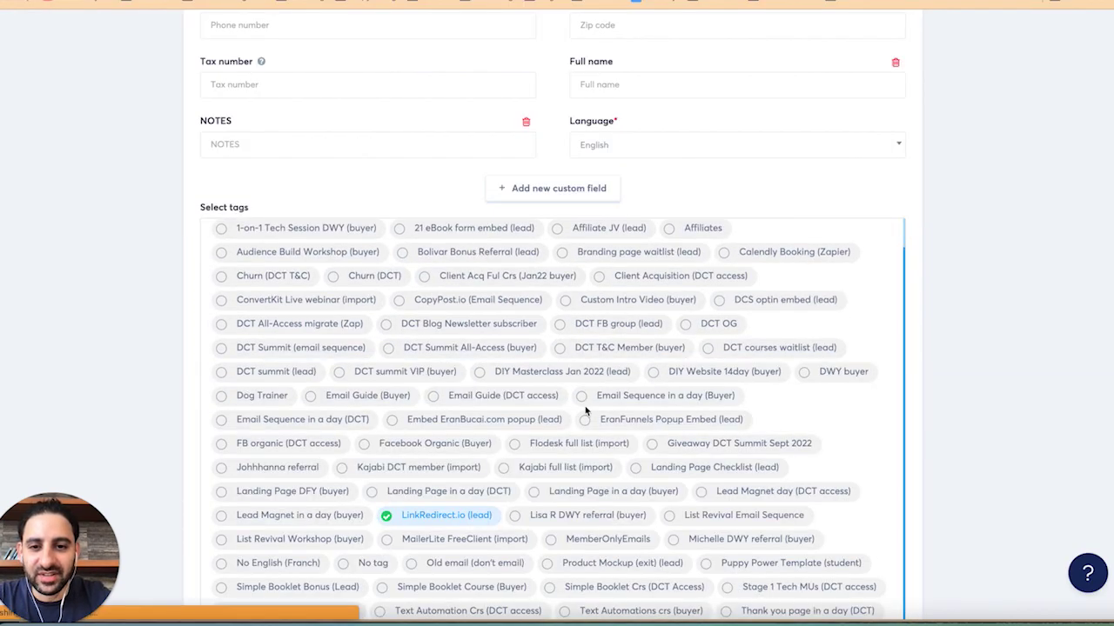
{"action": "scroll", "coordinate": [565, 400], "scroll_direction": "down", "scroll_amount": 15}
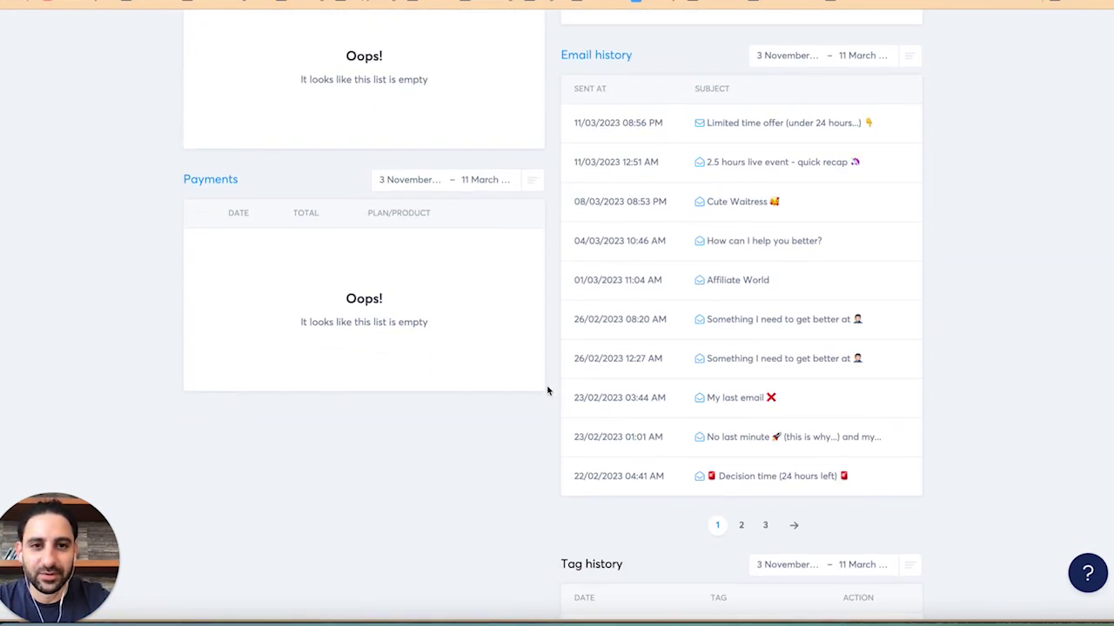
{"action": "scroll", "coordinate": [709, 261], "scroll_direction": "up", "scroll_amount": 3}
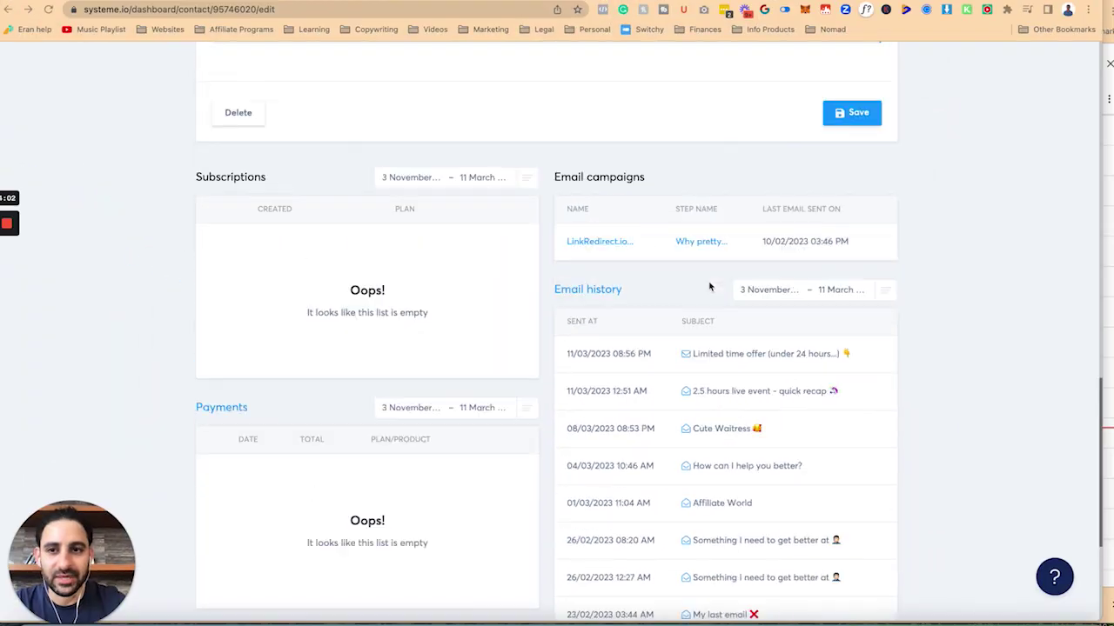
{"action": "scroll", "coordinate": [709, 287], "scroll_direction": "up", "scroll_amount": 20}
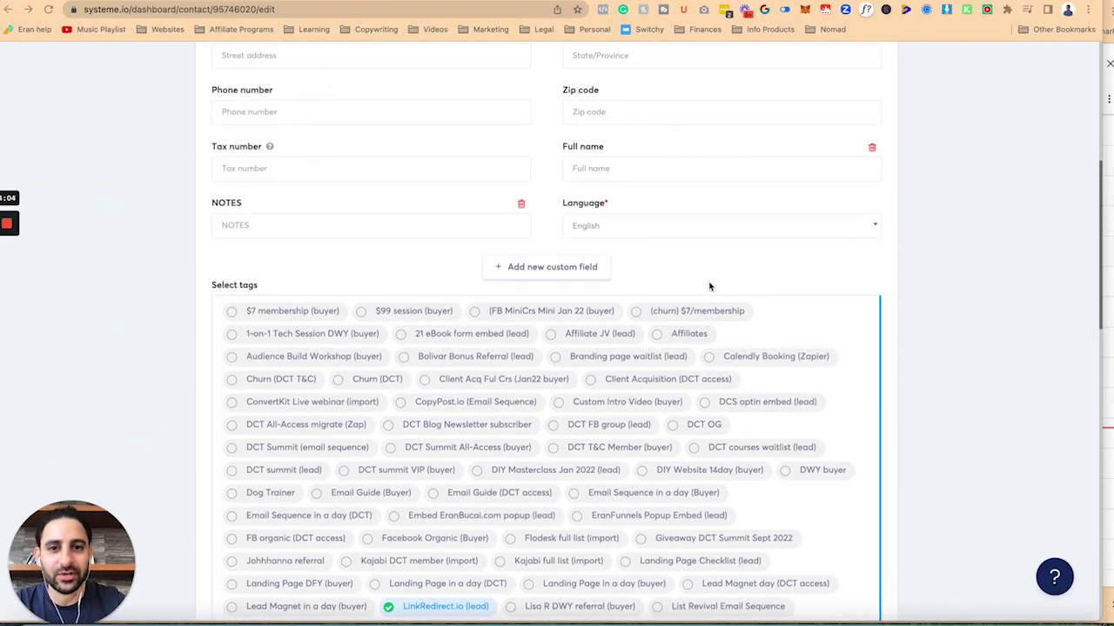
{"action": "scroll", "coordinate": [709, 288], "scroll_direction": "up", "scroll_amount": 1}
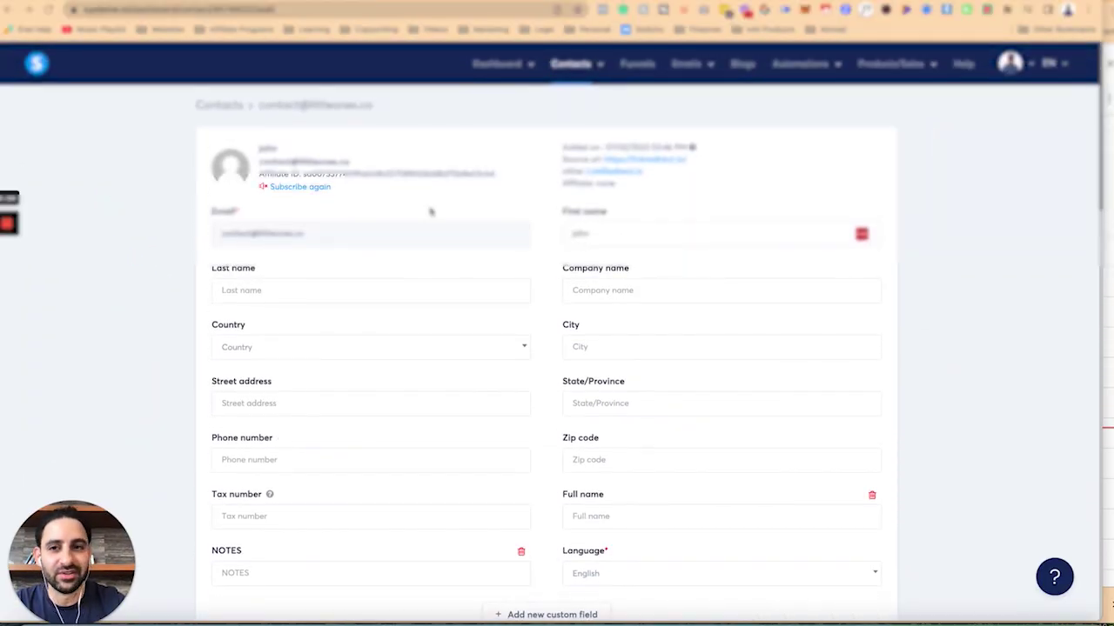
{"action": "mouse_move", "coordinate": [9, 225]}
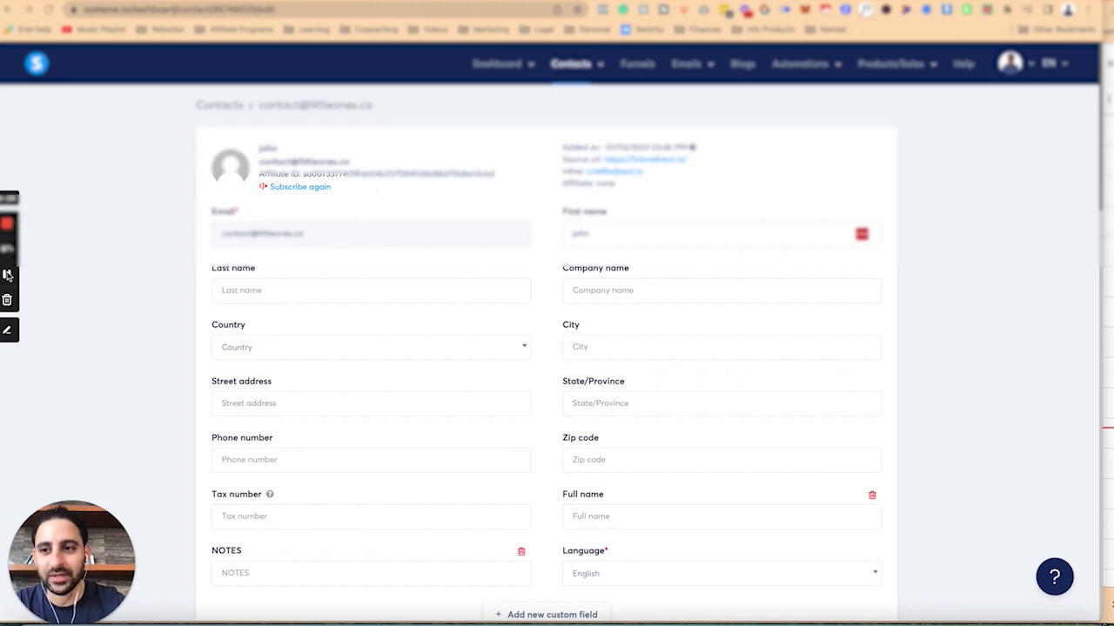